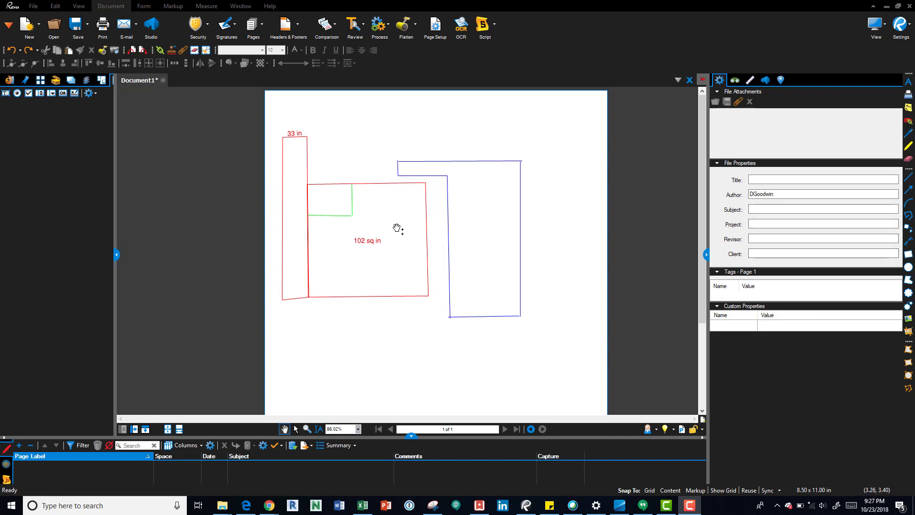
# Open the Color Processing dialog from the Document tab's Process menu.
pyautogui.click(33, 5)
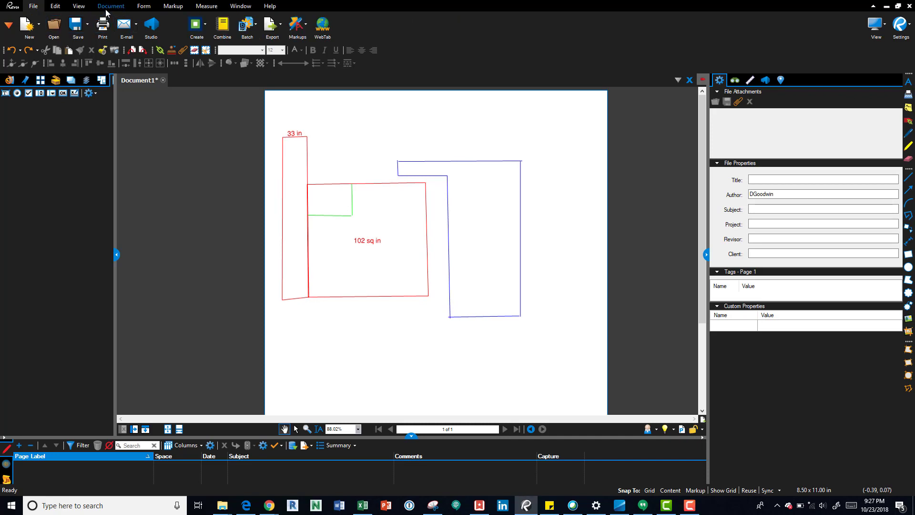
pyautogui.click(111, 6)
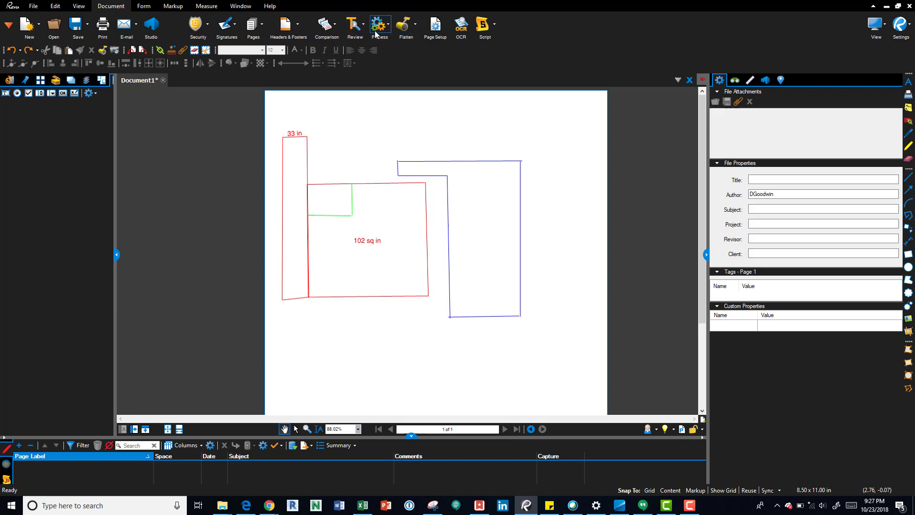
pyautogui.click(390, 26)
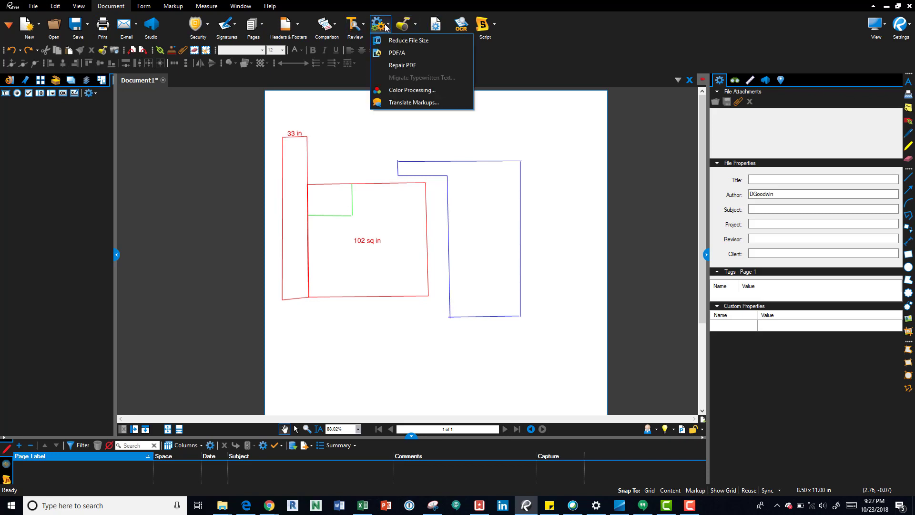
pyautogui.click(413, 94)
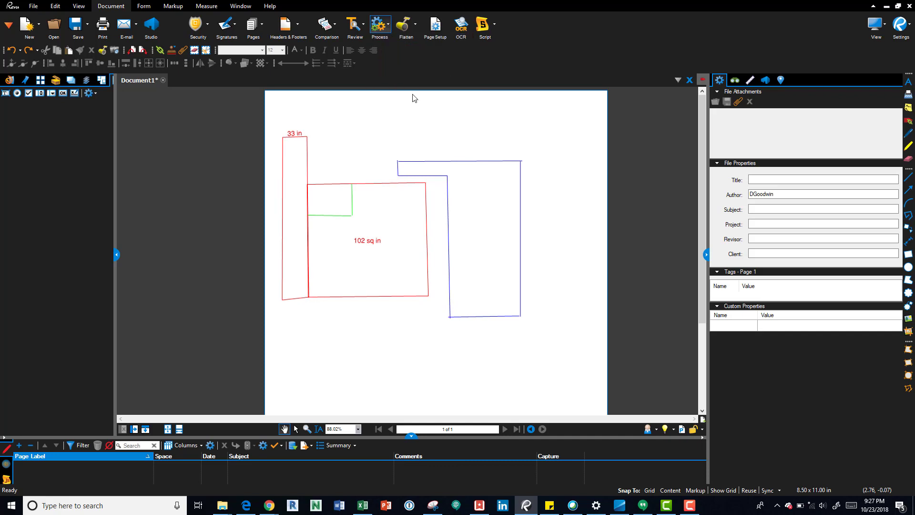
# Move the Color Processing dialog to the right and leave Modify Colors as the process type.
pyautogui.moveTo(453, 125); pyautogui.dragTo(727, 89)
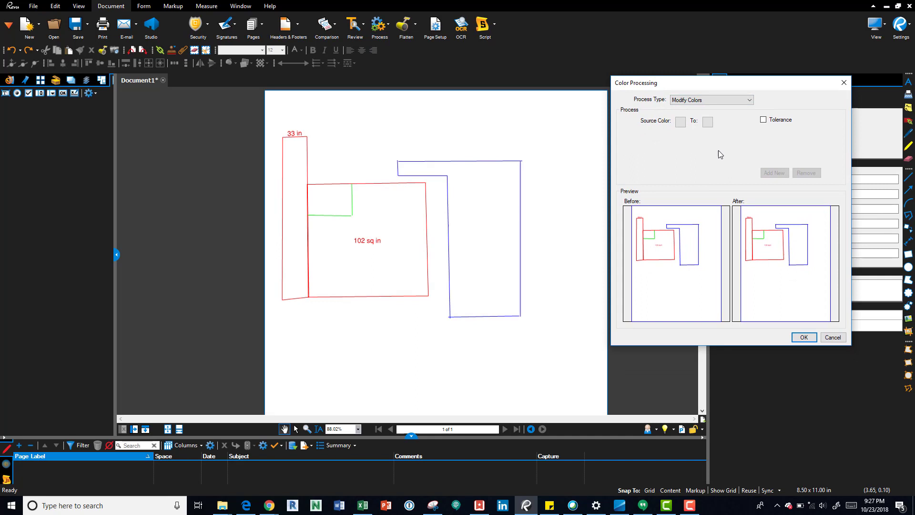
pyautogui.click(716, 100)
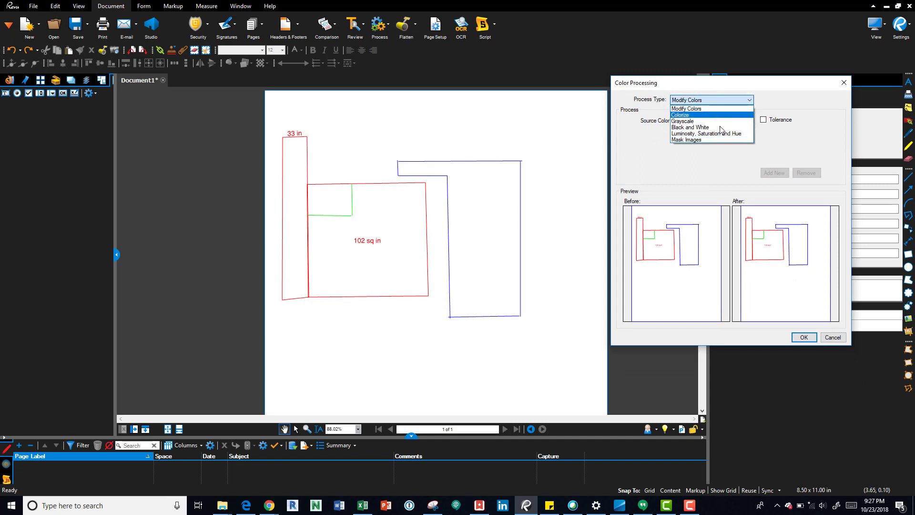
pyautogui.click(793, 100)
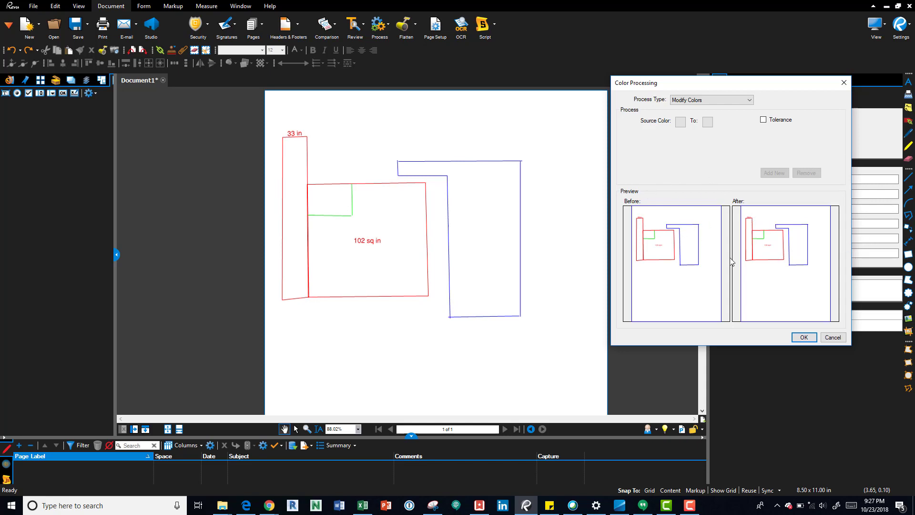
# In Modify Colors, set Source Color to red and the To color to blue.
pyautogui.click(702, 102)
pyautogui.click(722, 104)
pyautogui.click(682, 123)
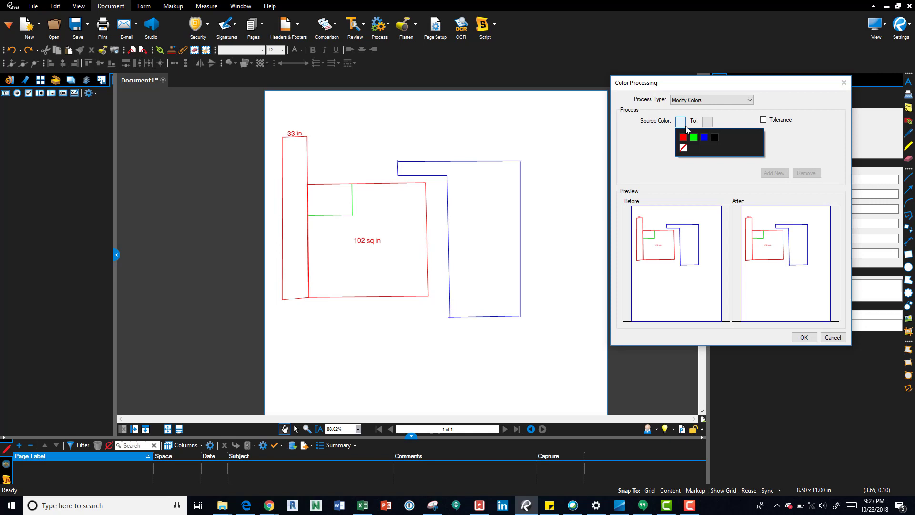
pyautogui.click(683, 137)
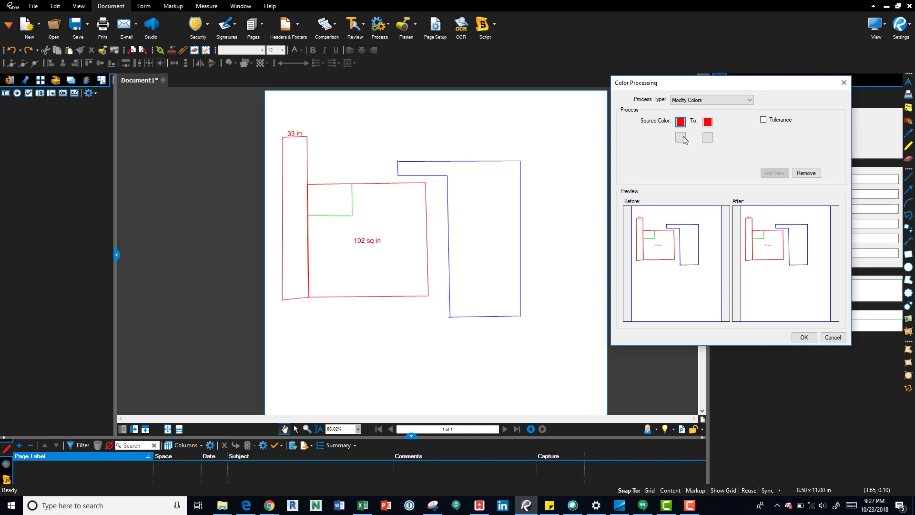
pyautogui.click(708, 122)
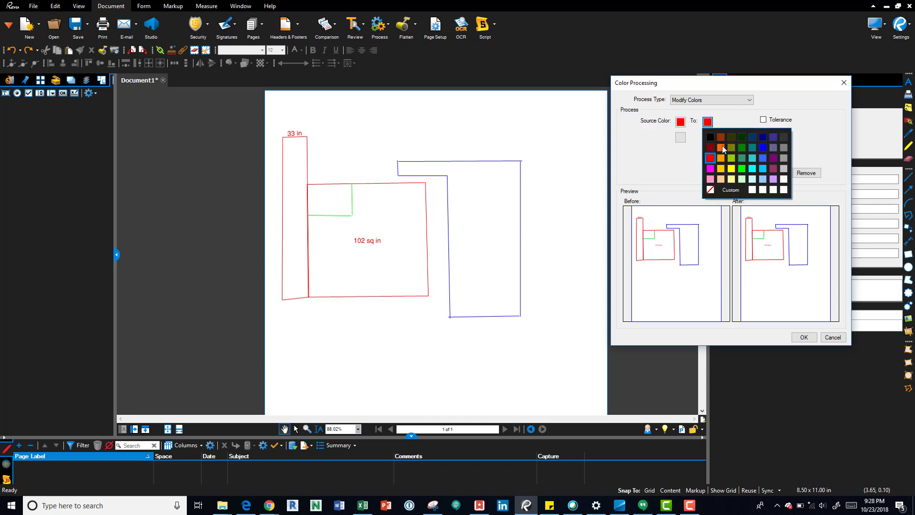
pyautogui.click(764, 159)
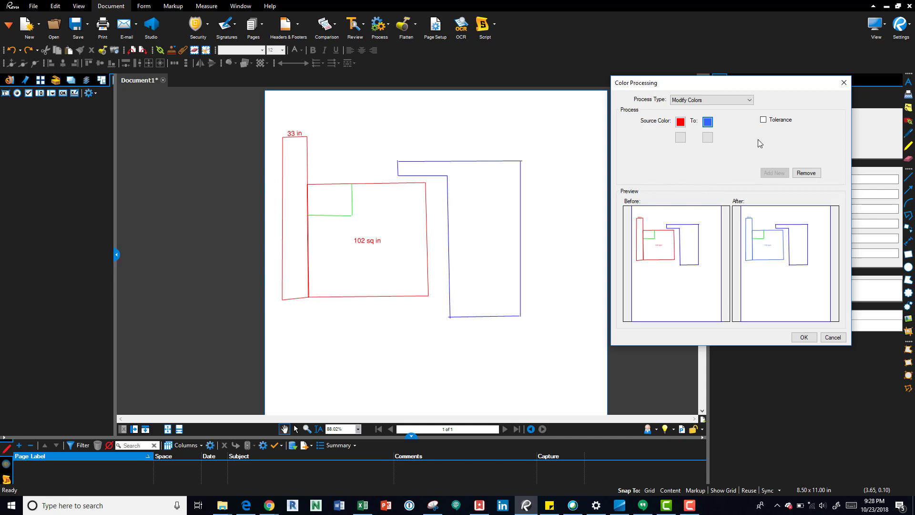
# Switch to Colorize with black as the color, trying cyan then blue targets and including images.
pyautogui.click(734, 100)
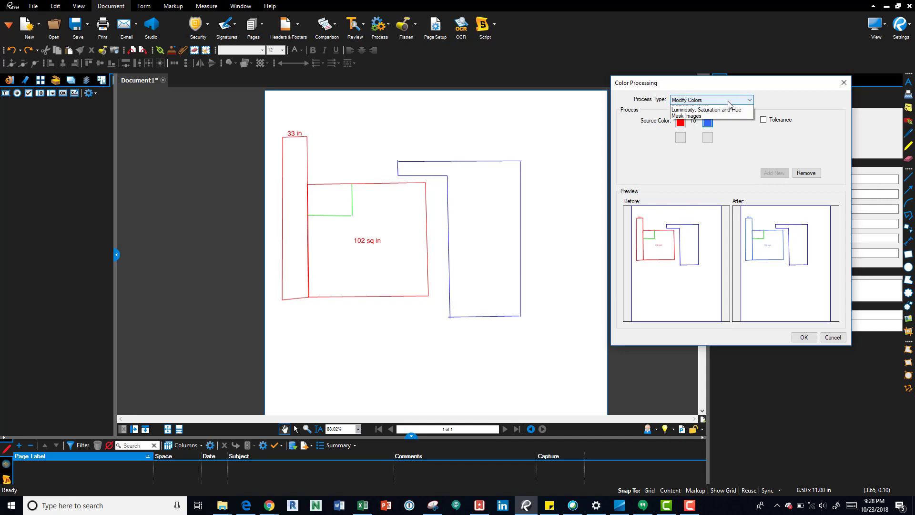
pyautogui.click(691, 118)
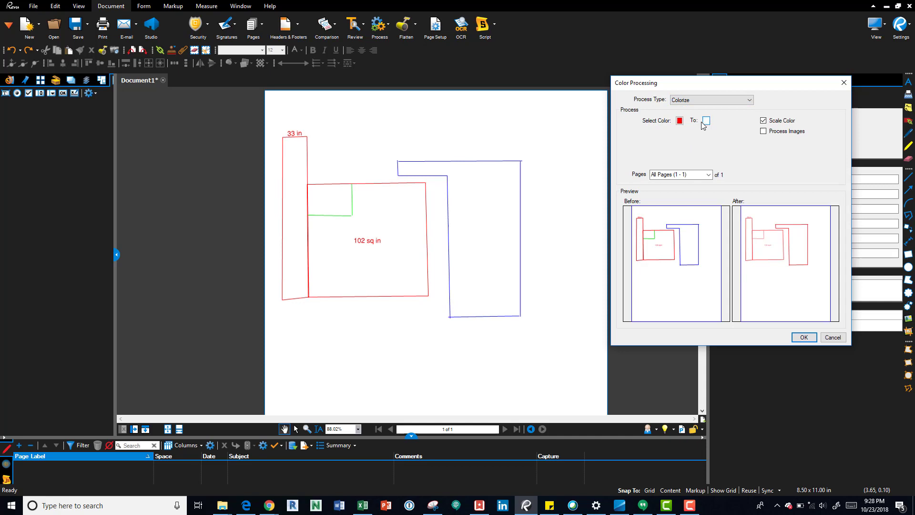
pyautogui.click(682, 125)
pyautogui.click(685, 139)
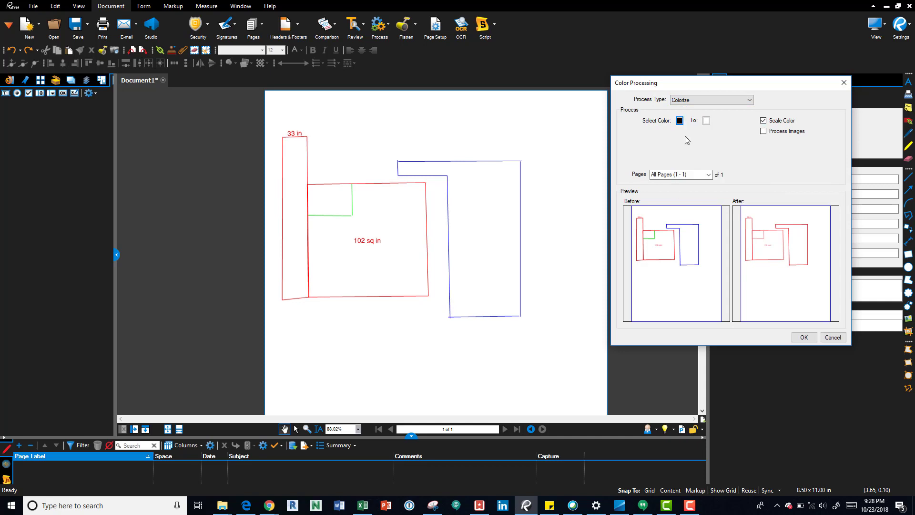
pyautogui.click(707, 121)
pyautogui.click(753, 165)
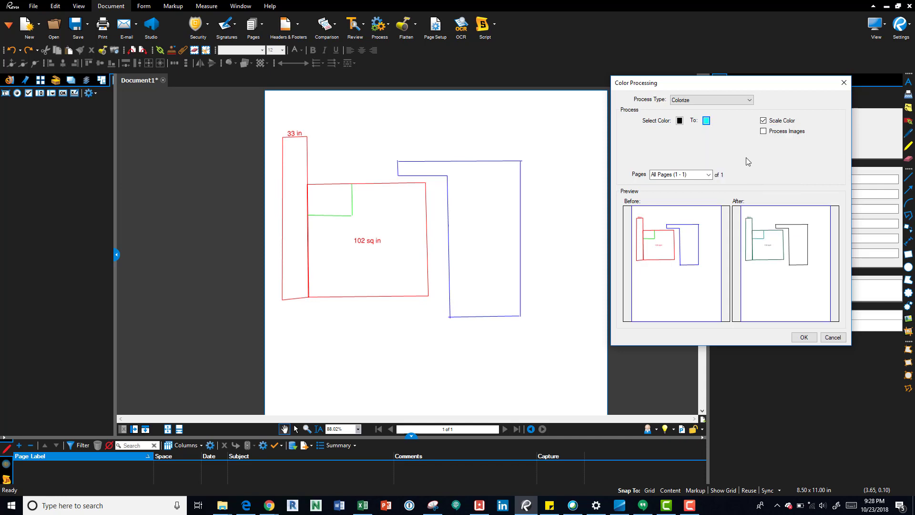
pyautogui.click(707, 121)
pyautogui.click(764, 156)
pyautogui.click(763, 132)
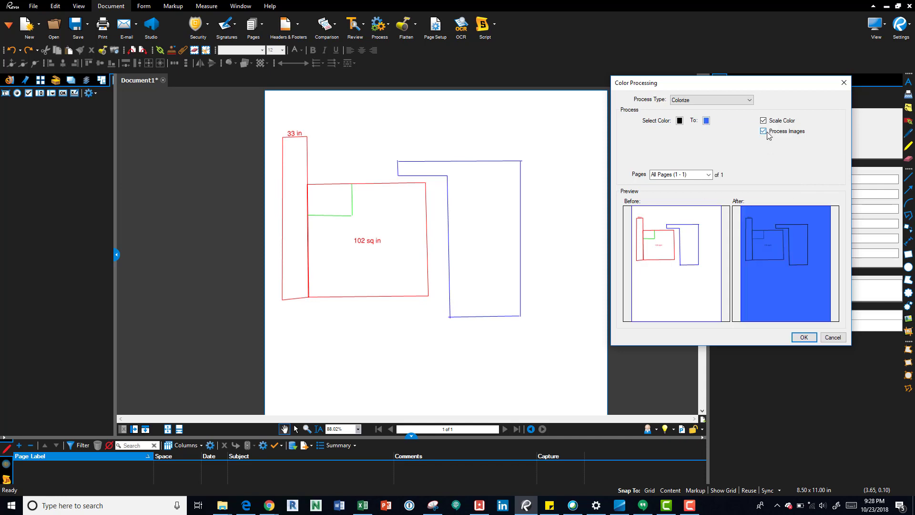
# Try slate blue and light yellow, settle on cyan, then switch the process type to Grayscale.
pyautogui.click(707, 120)
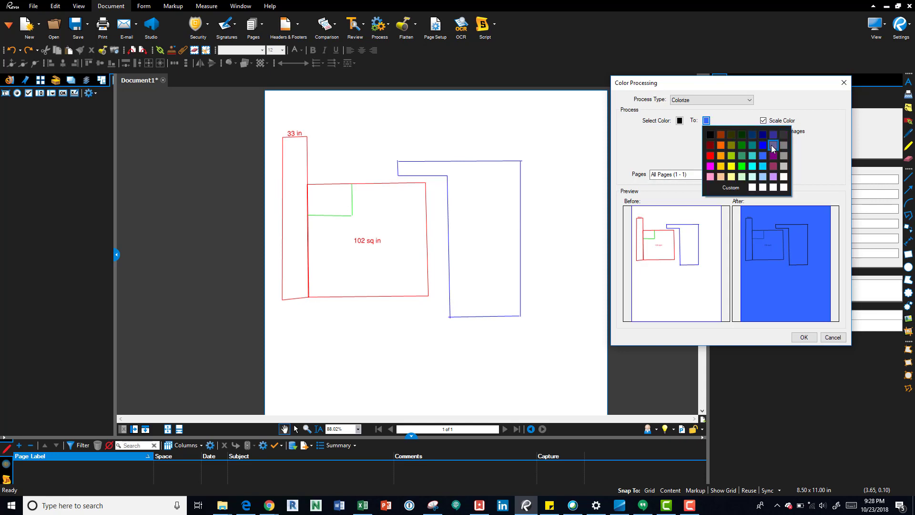
pyautogui.click(773, 145)
pyautogui.click(706, 121)
pyautogui.click(732, 178)
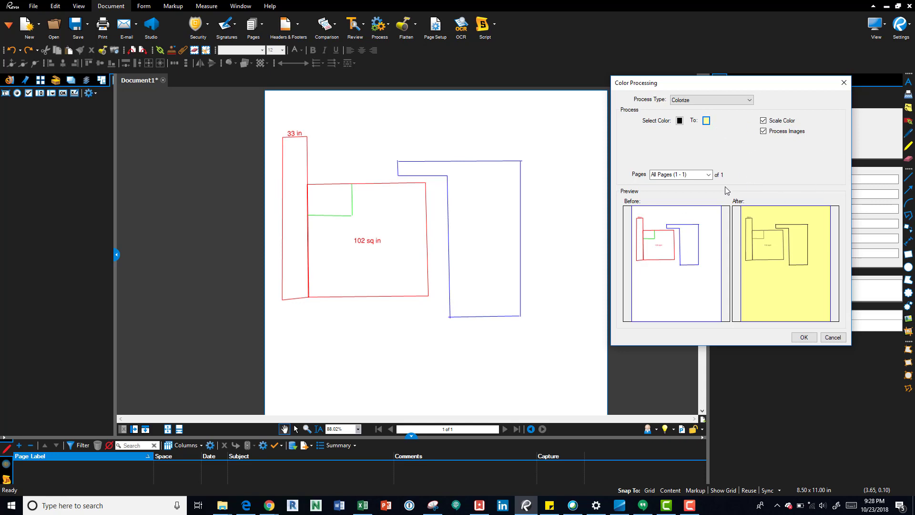
pyautogui.click(680, 121)
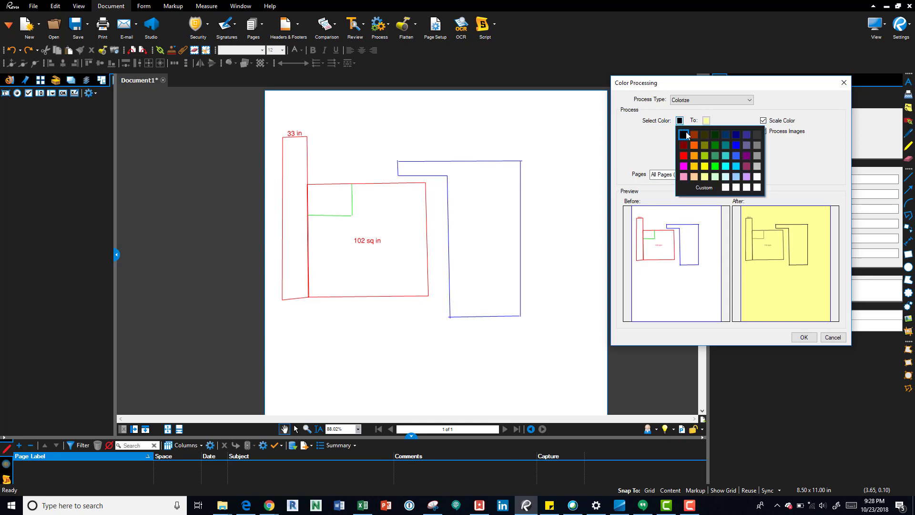
pyautogui.click(737, 165)
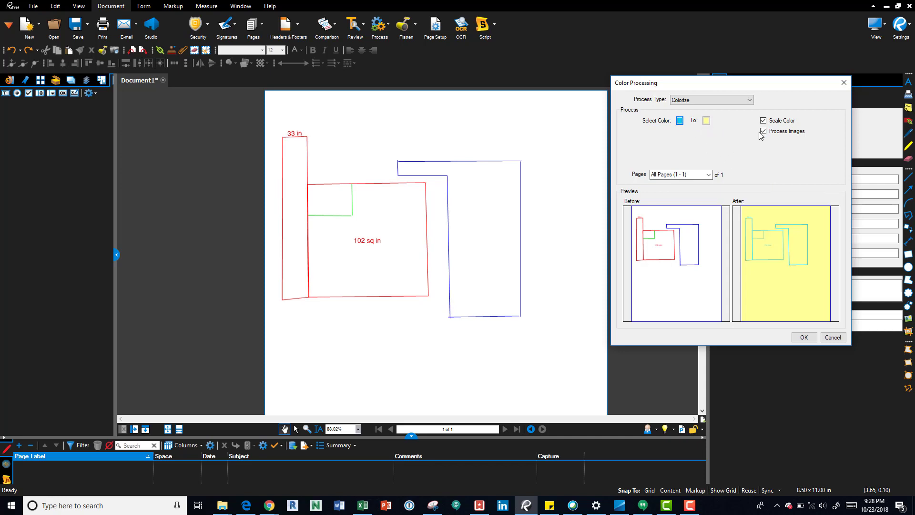
pyautogui.click(724, 100)
pyautogui.click(697, 125)
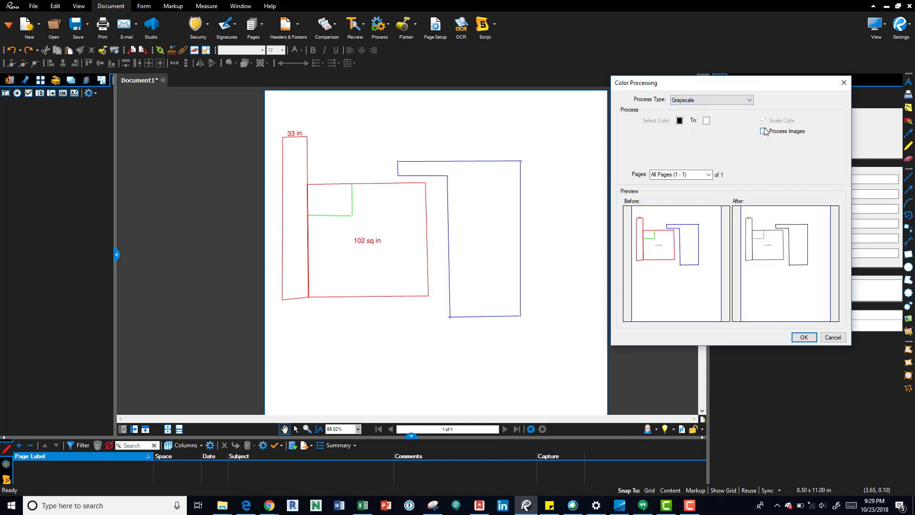
# Preview Black and White, then change the process type to Luminosity, Saturation and Hue.
pyautogui.click(707, 101)
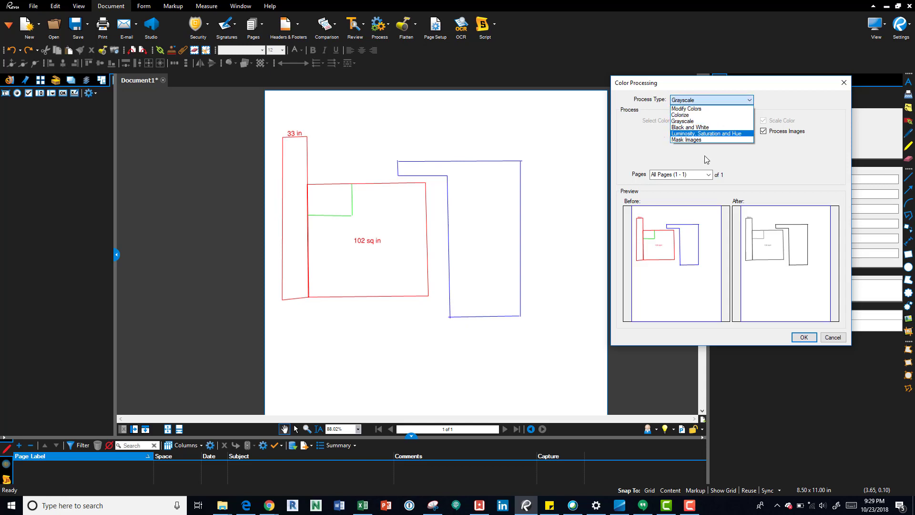
pyautogui.click(704, 127)
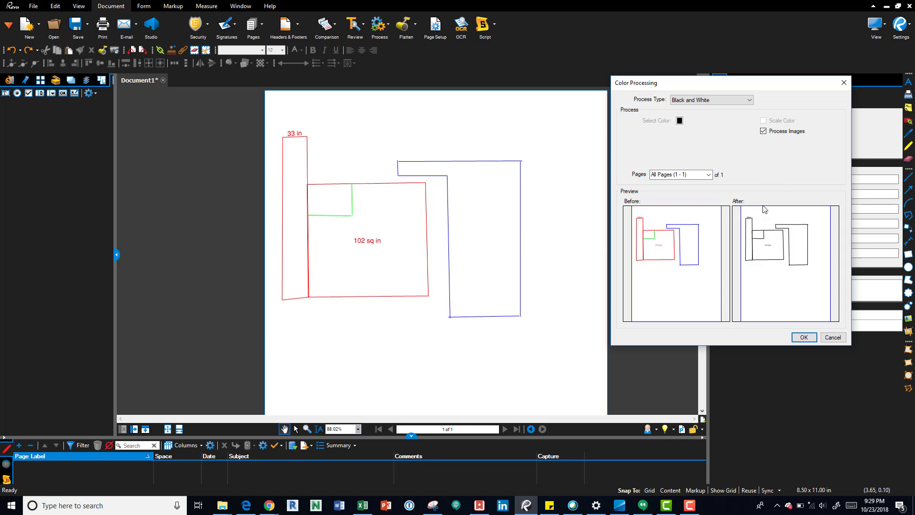
pyautogui.click(711, 104)
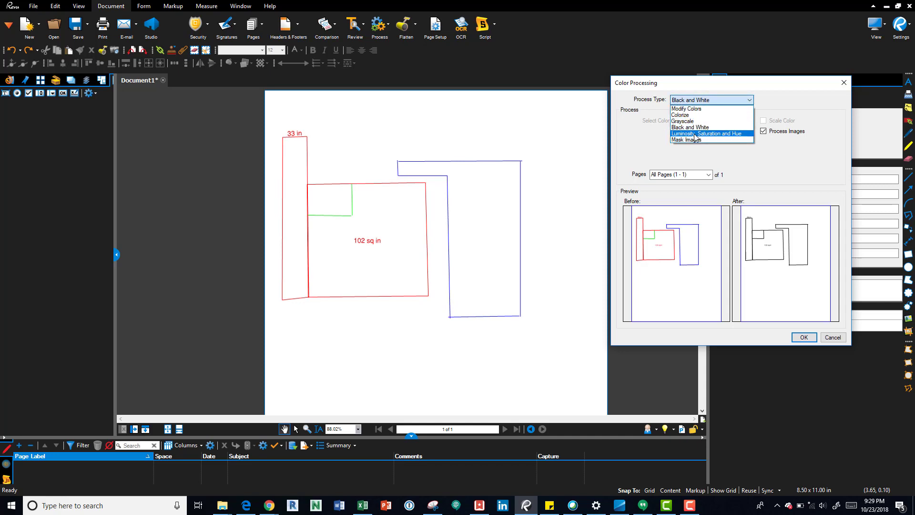
pyautogui.click(694, 134)
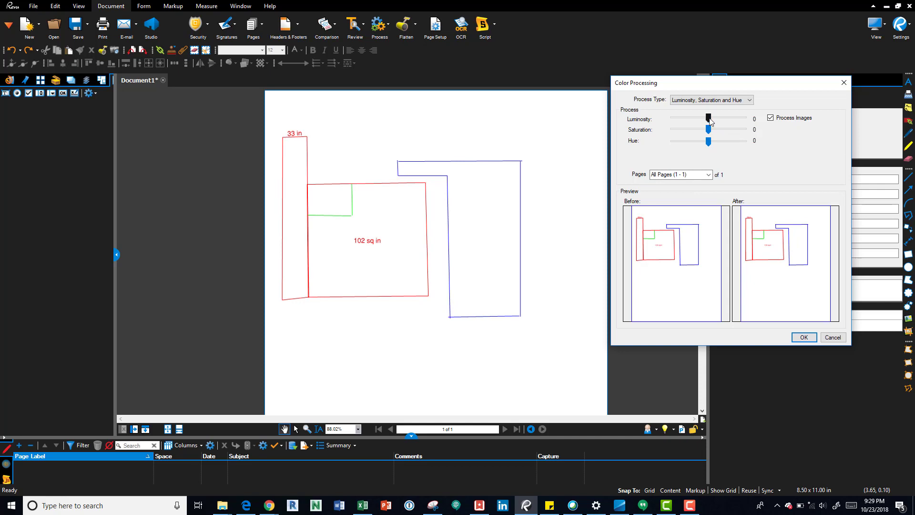
# Adjust the preview to Luminosity -24, Saturation 100 and Hue -72.
pyautogui.moveTo(709, 119); pyautogui.dragTo(682, 137)
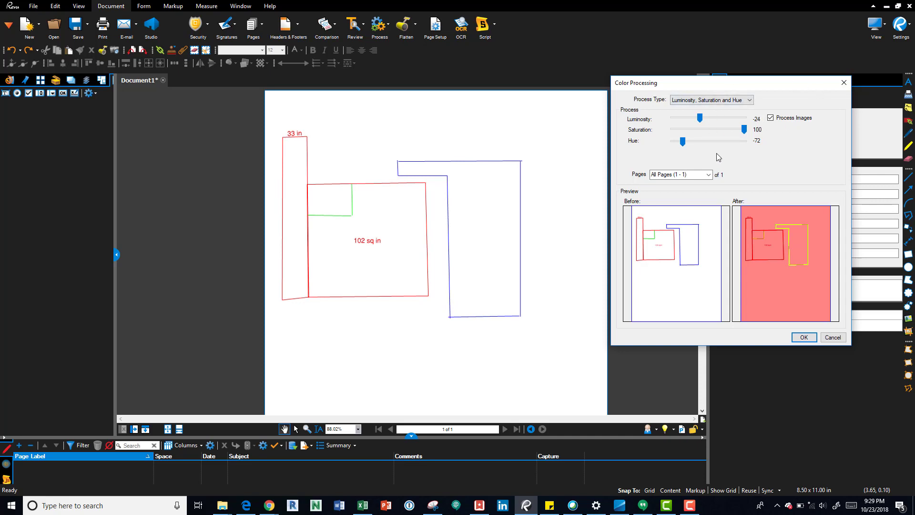
pyautogui.click(732, 102)
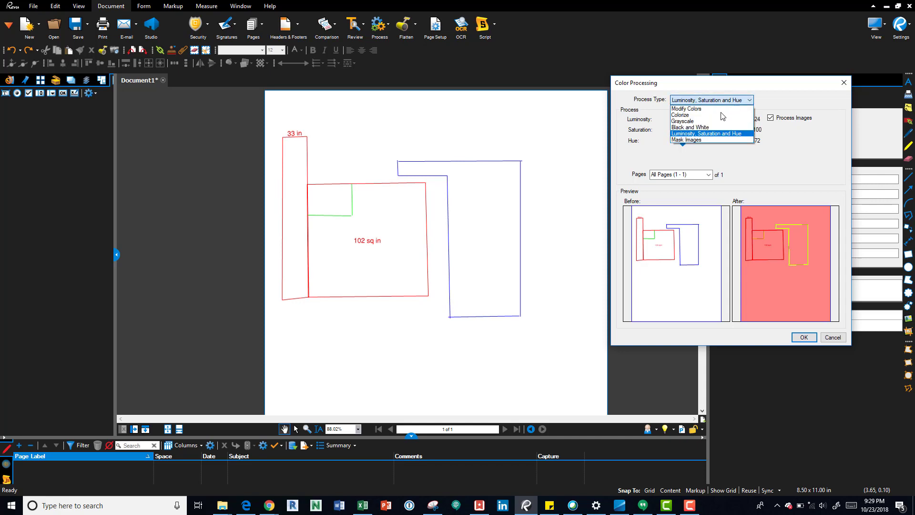
# Try Mask Images, then return the process type to Modify Colors with red mapped to blue.
pyautogui.click(701, 140)
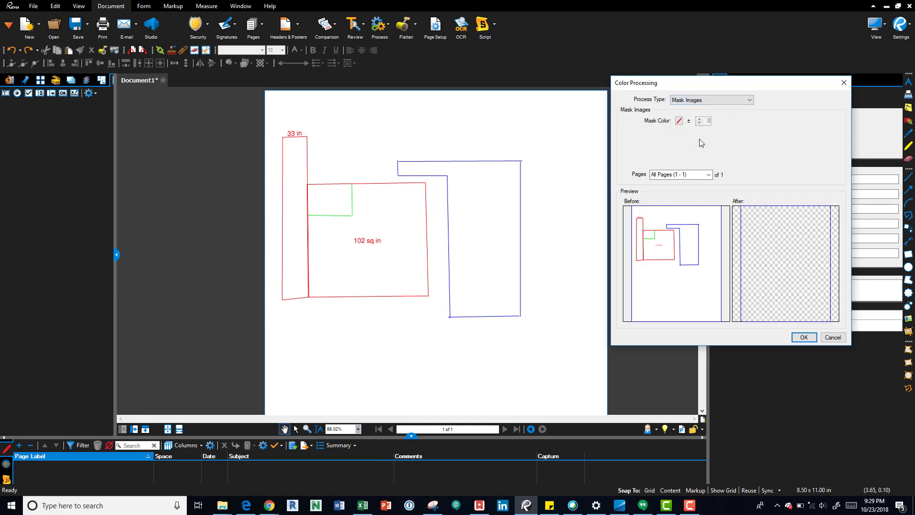
pyautogui.click(694, 100)
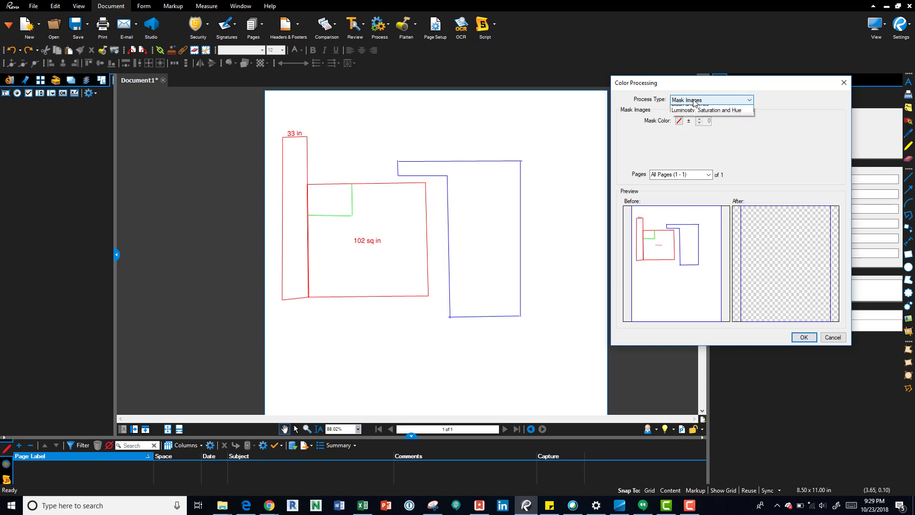
pyautogui.click(695, 107)
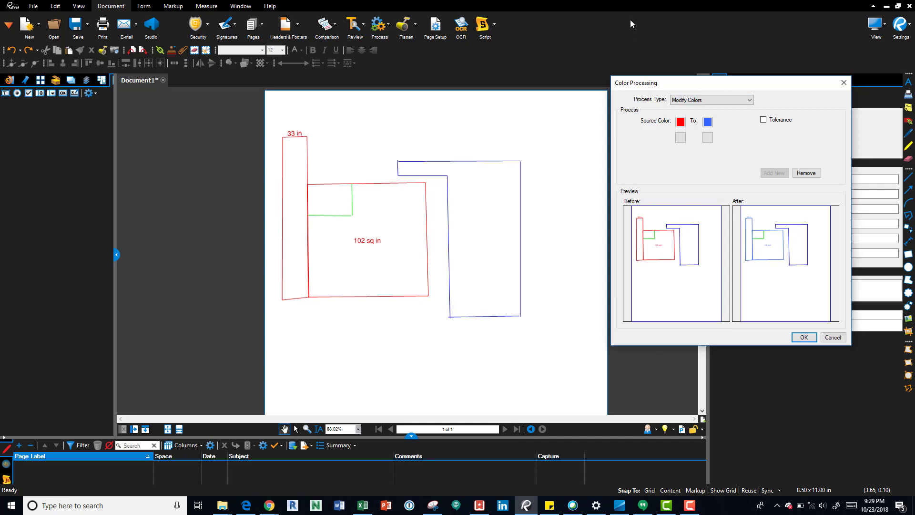
pyautogui.click(730, 101)
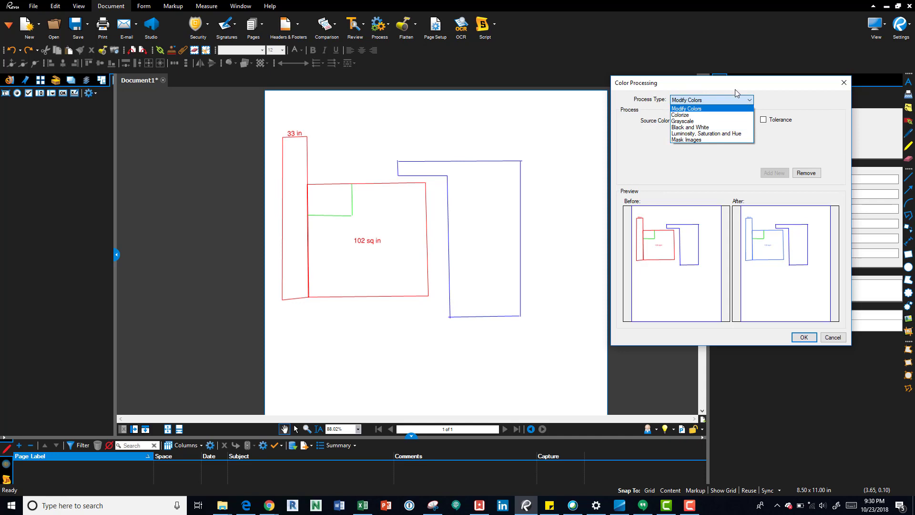
pyautogui.click(767, 98)
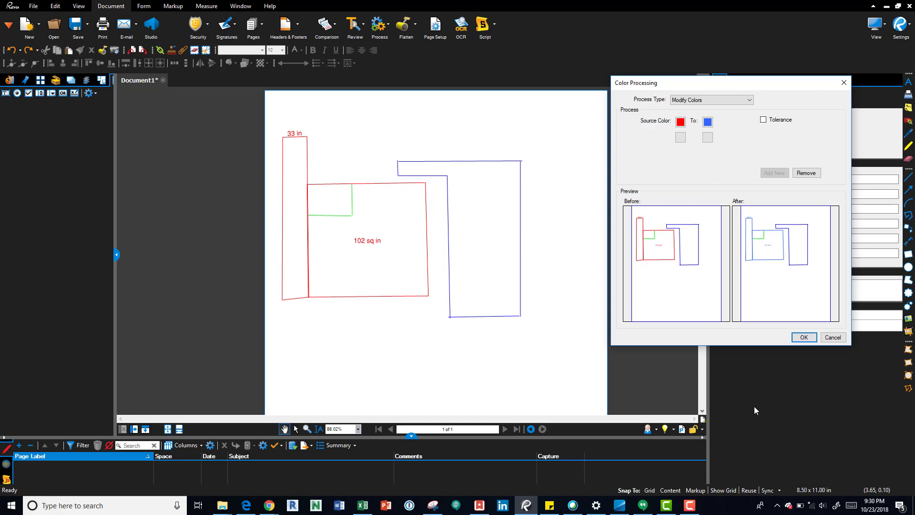
pyautogui.moveTo(668, 506)
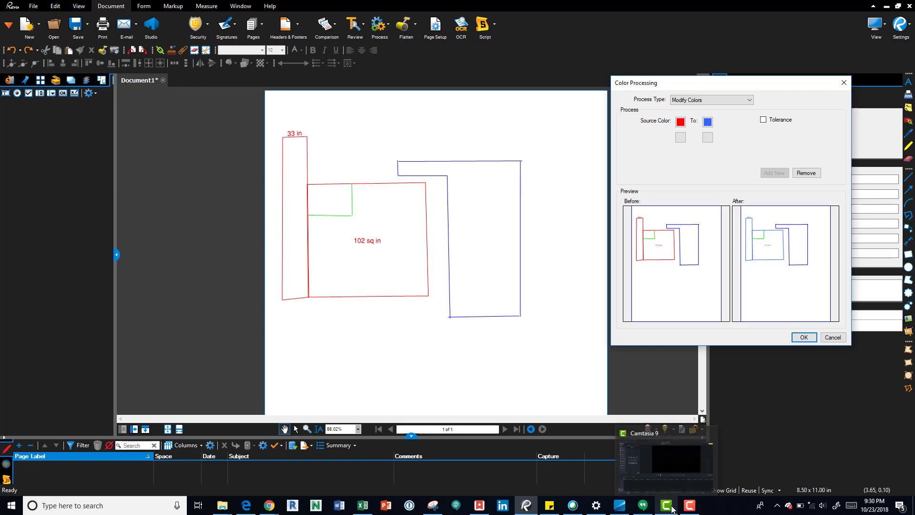